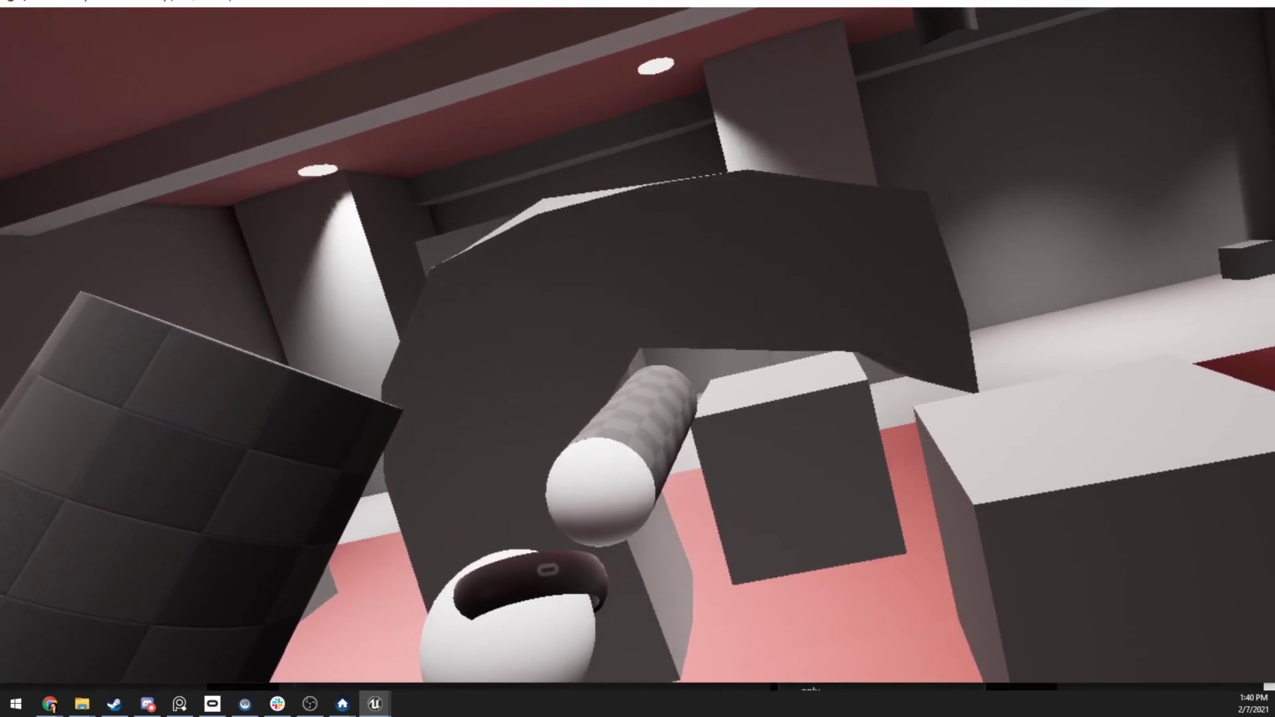
Leave the VR preview and open the VR_Pawn Blueprint full-screen on its Viewport tab
key("Escape")
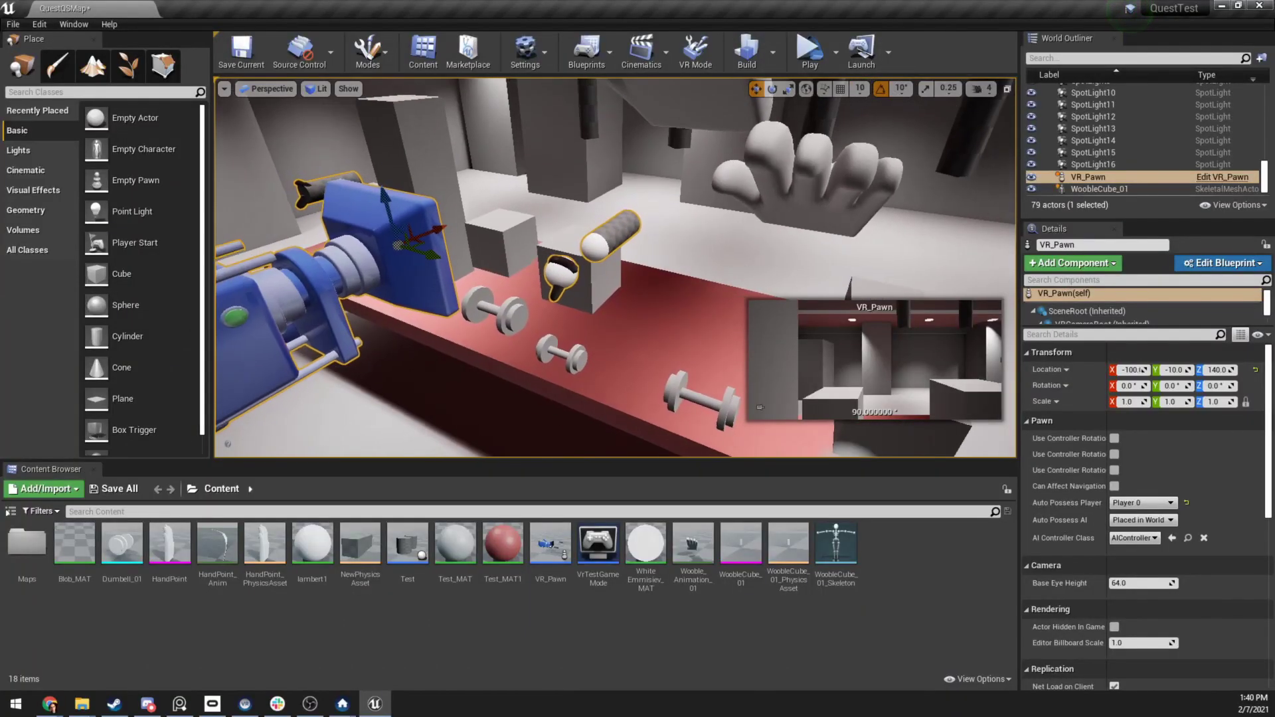
left_click(1236, 177)
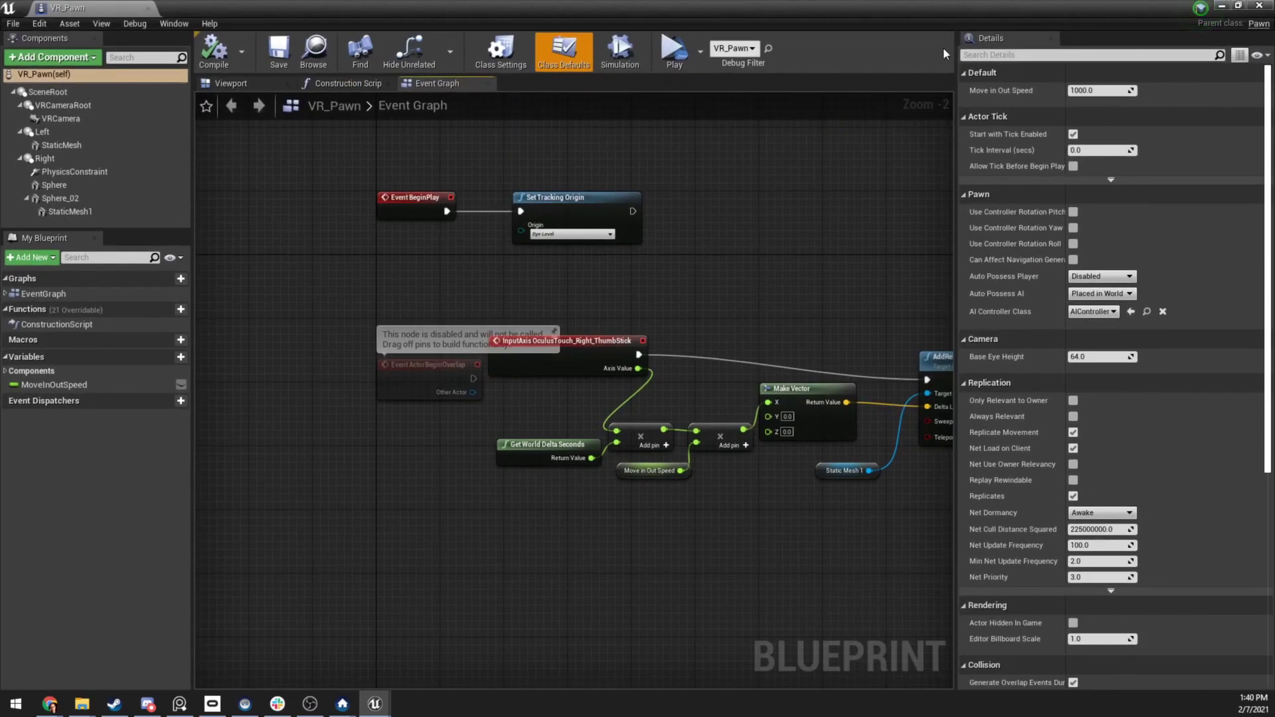
left_click(1237, 7)
left_click(1206, 9)
left_click(251, 87)
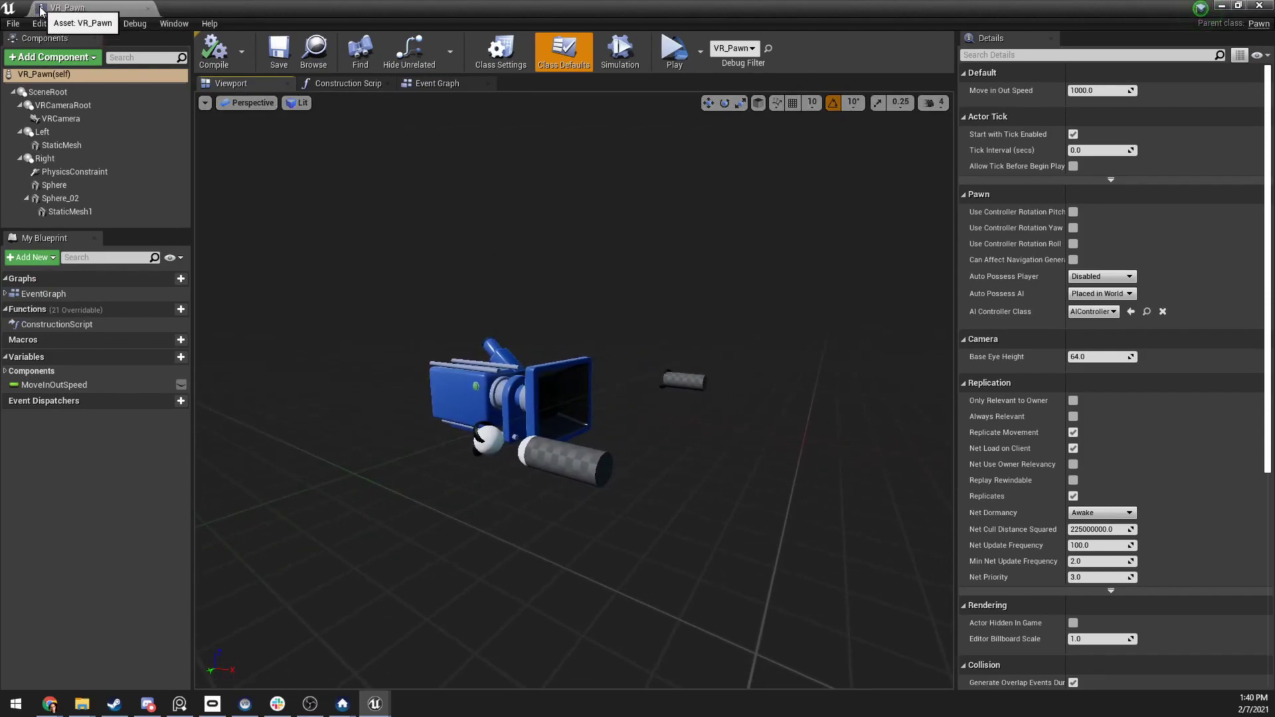
left_click(63, 105)
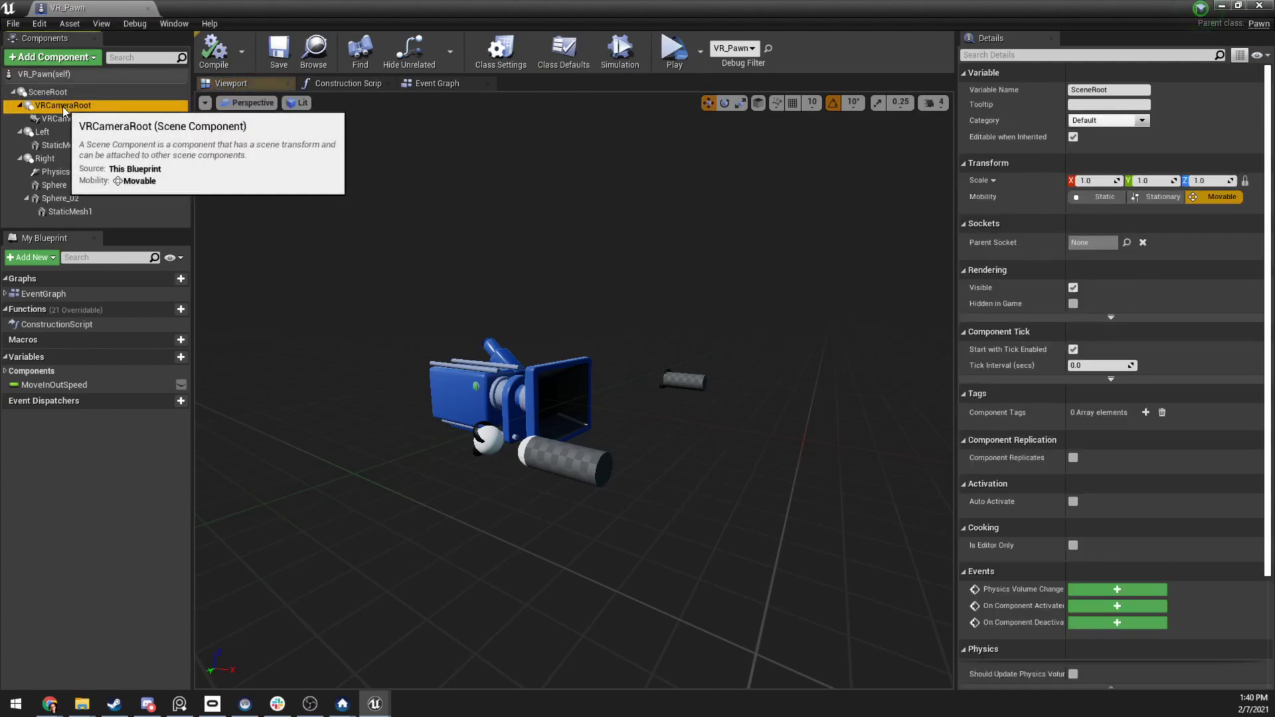
left_click(61, 118)
left_click(42, 131)
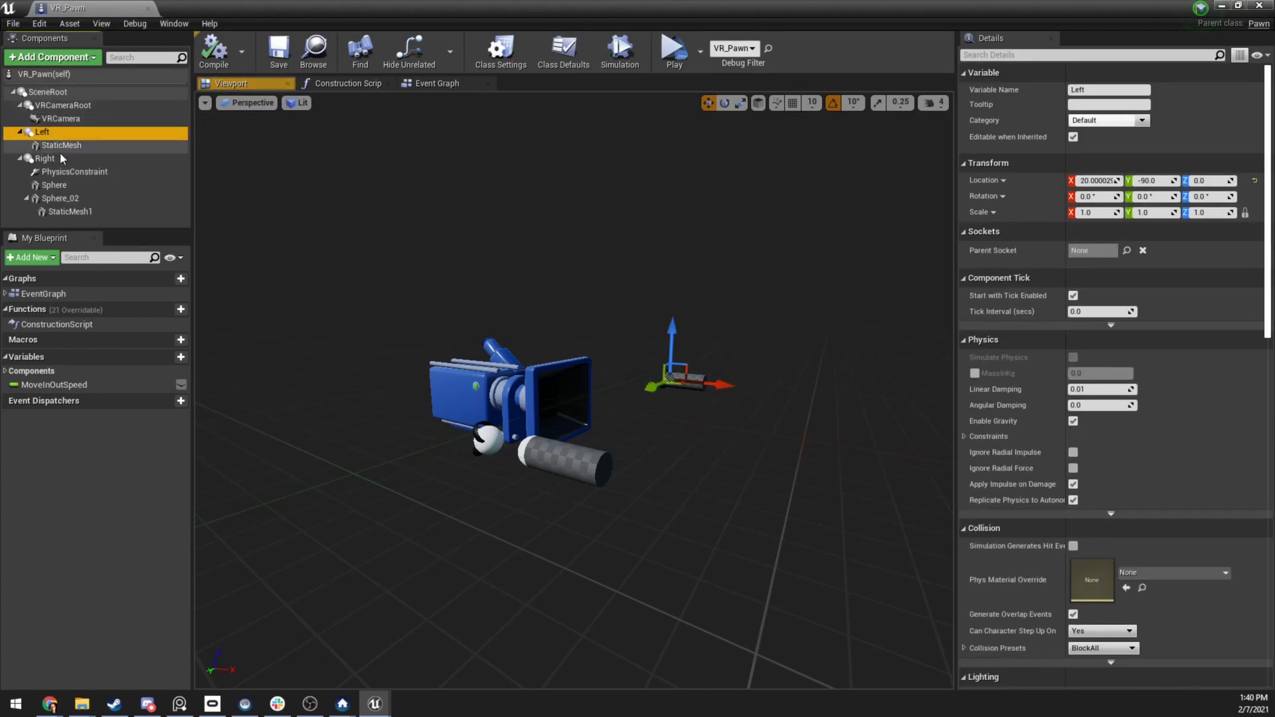
left_click(59, 159)
left_click(39, 132)
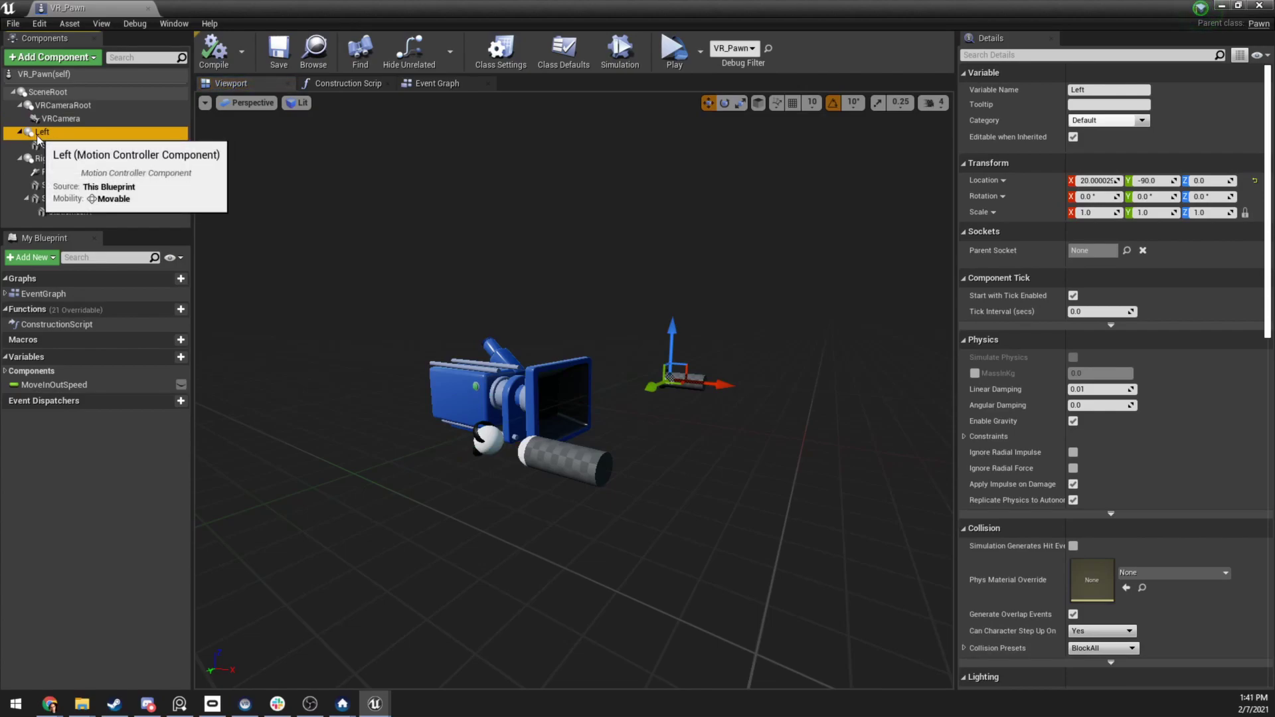
right_click_drag(571, 298, 531, 302)
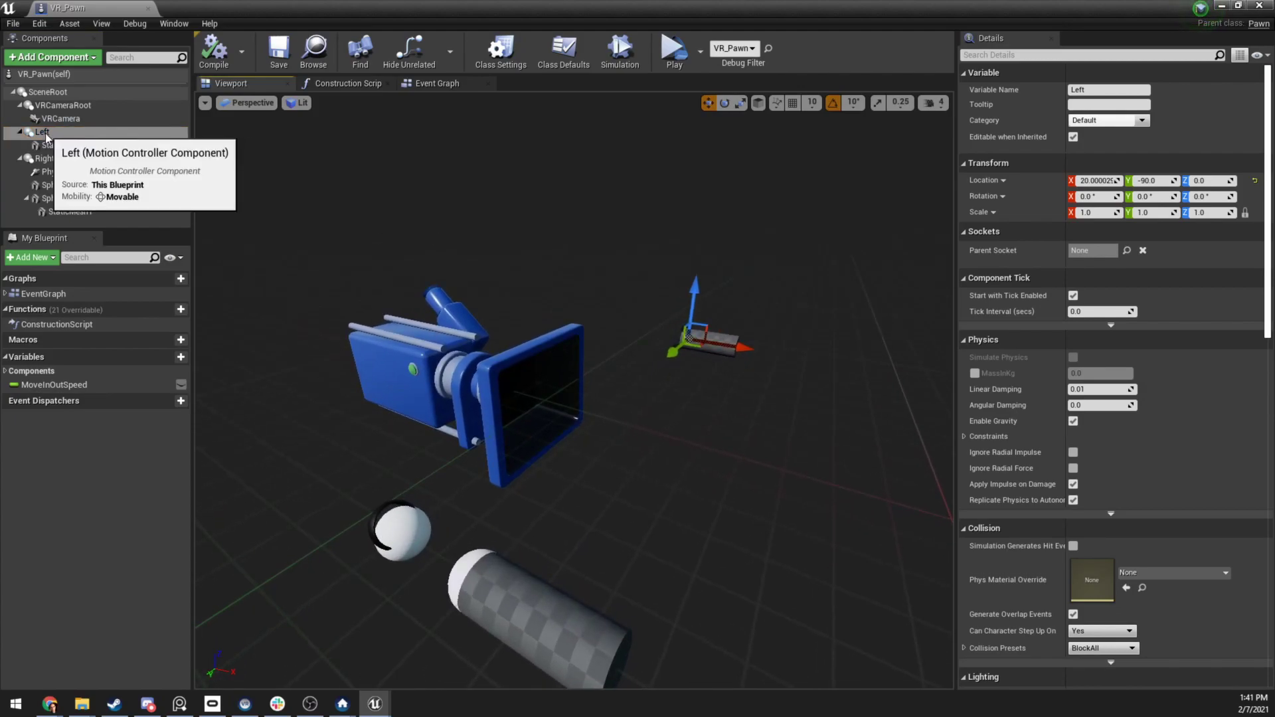
left_click(55, 146)
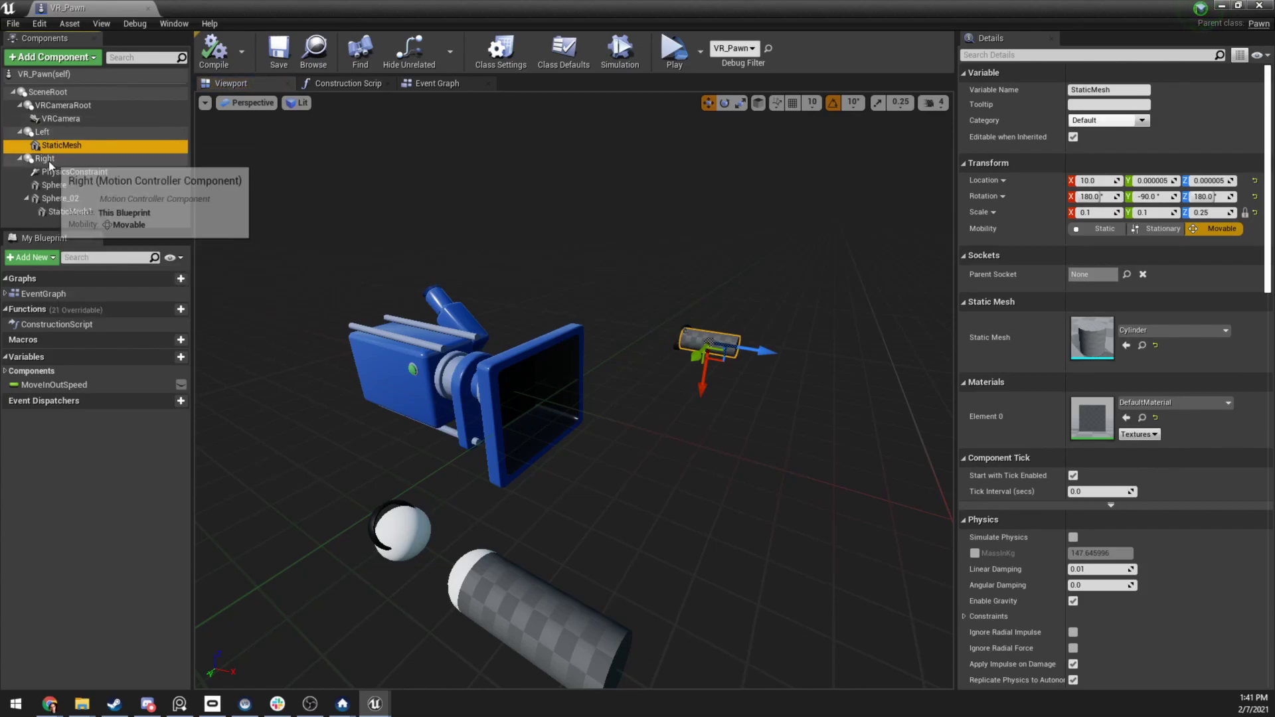
left_click(46, 159)
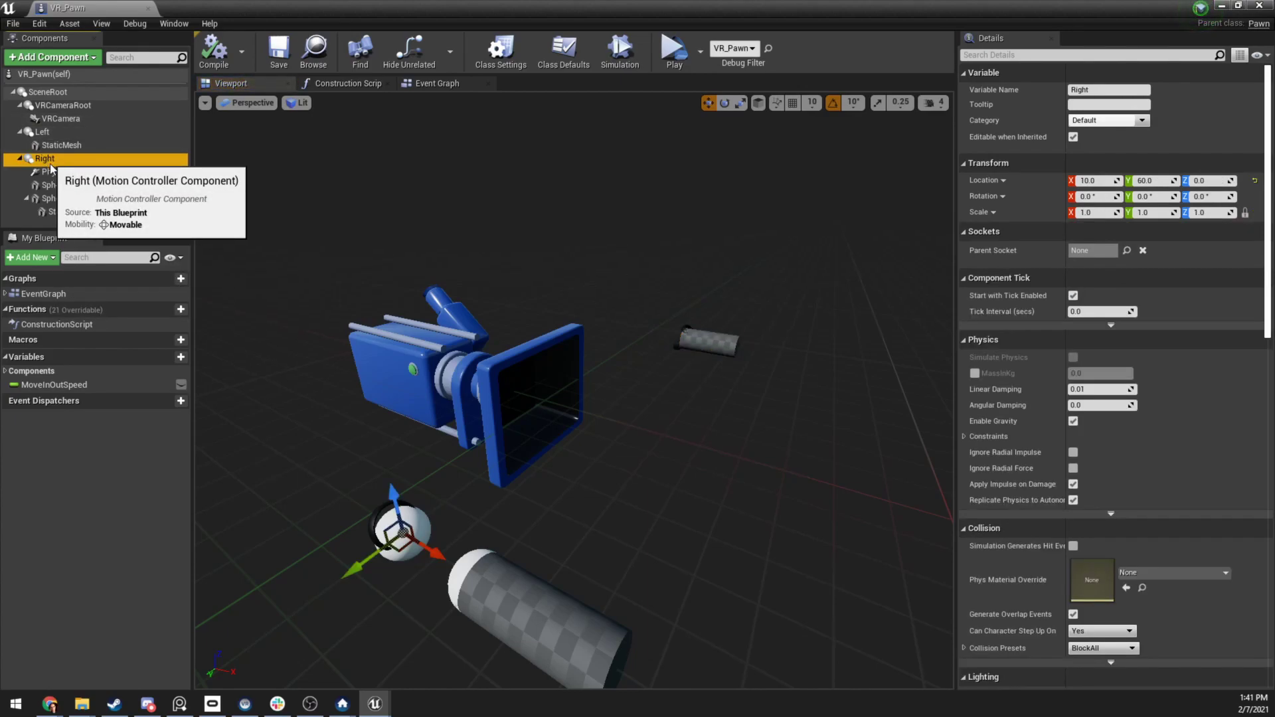
left_click(80, 172)
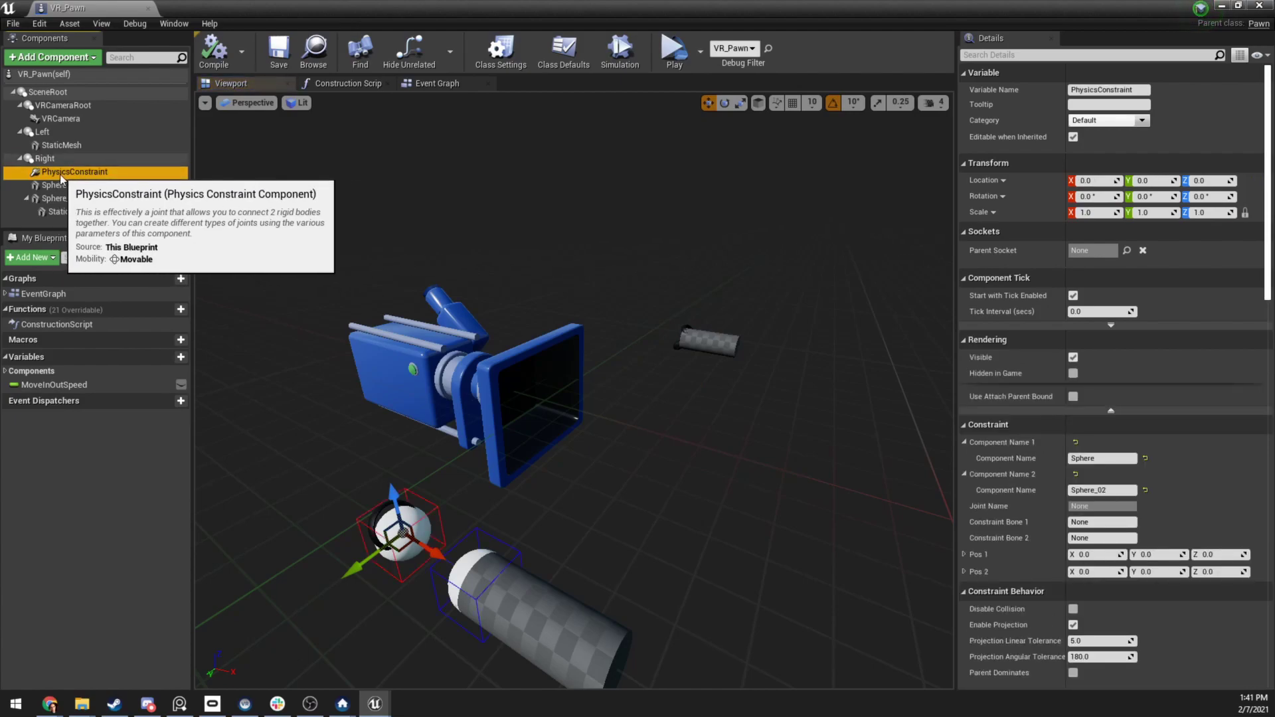
key("f")
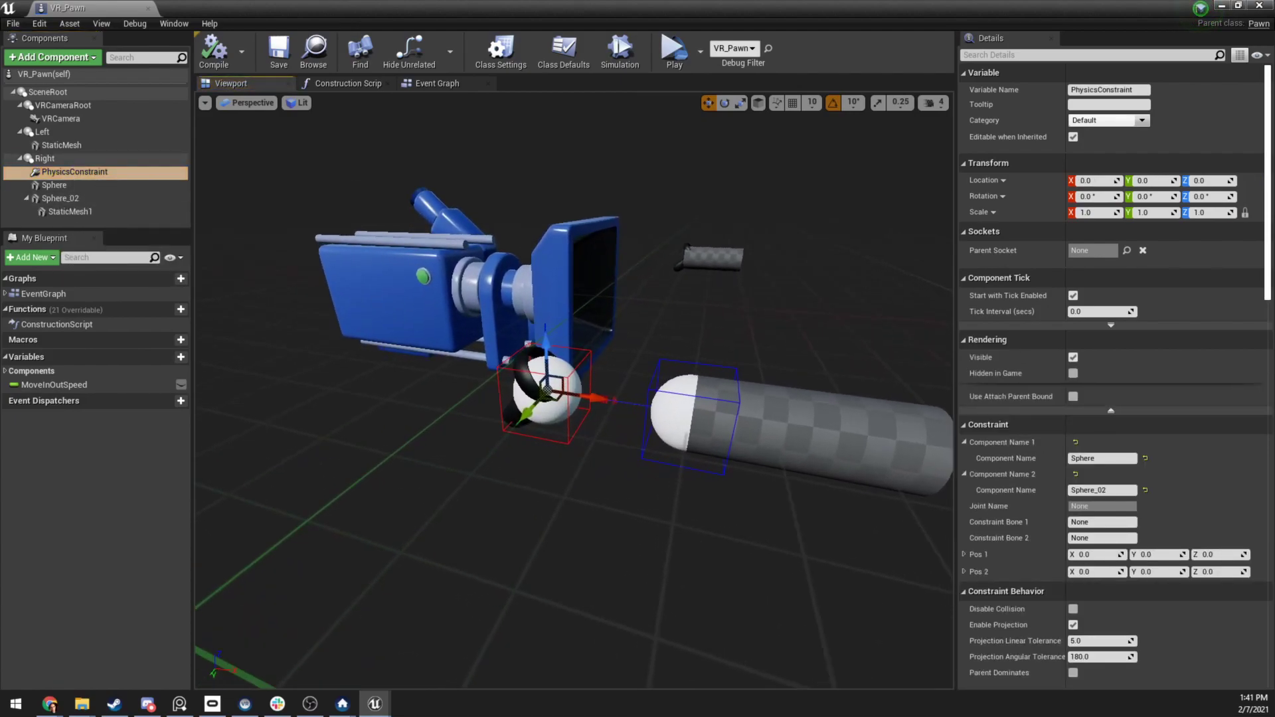
scroll(623, 400, "up", 3)
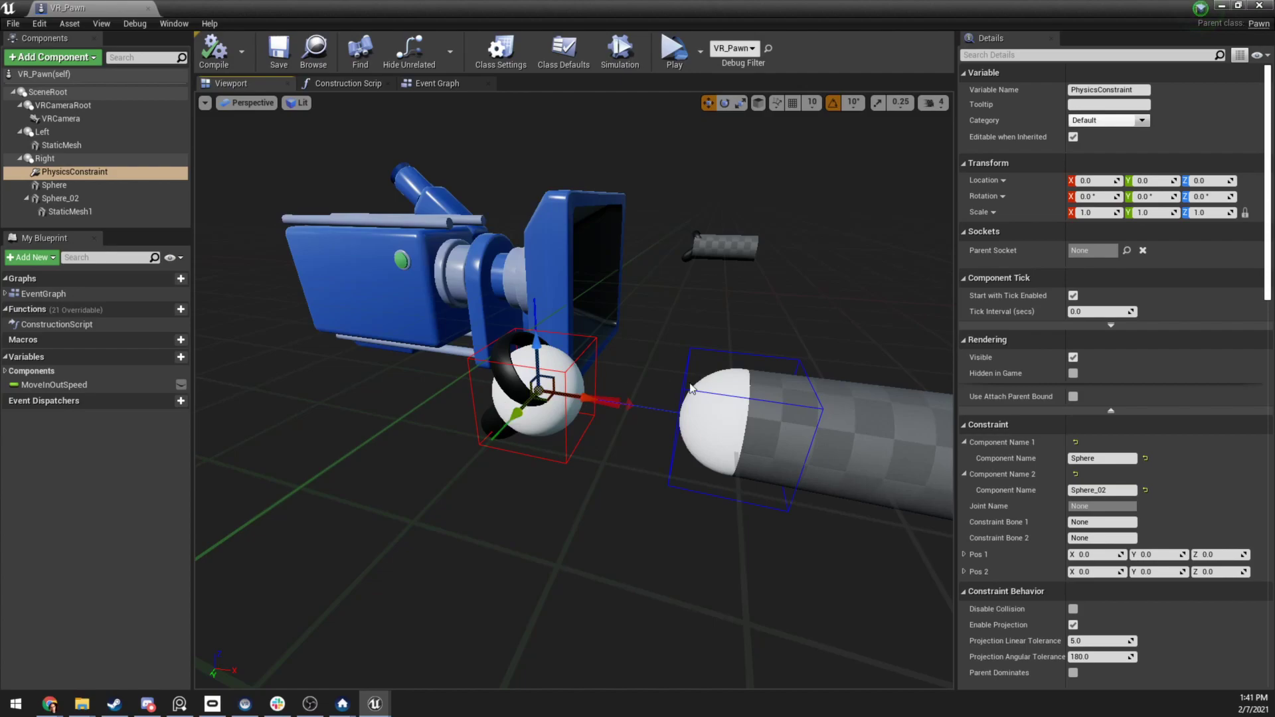
left_click(95, 186)
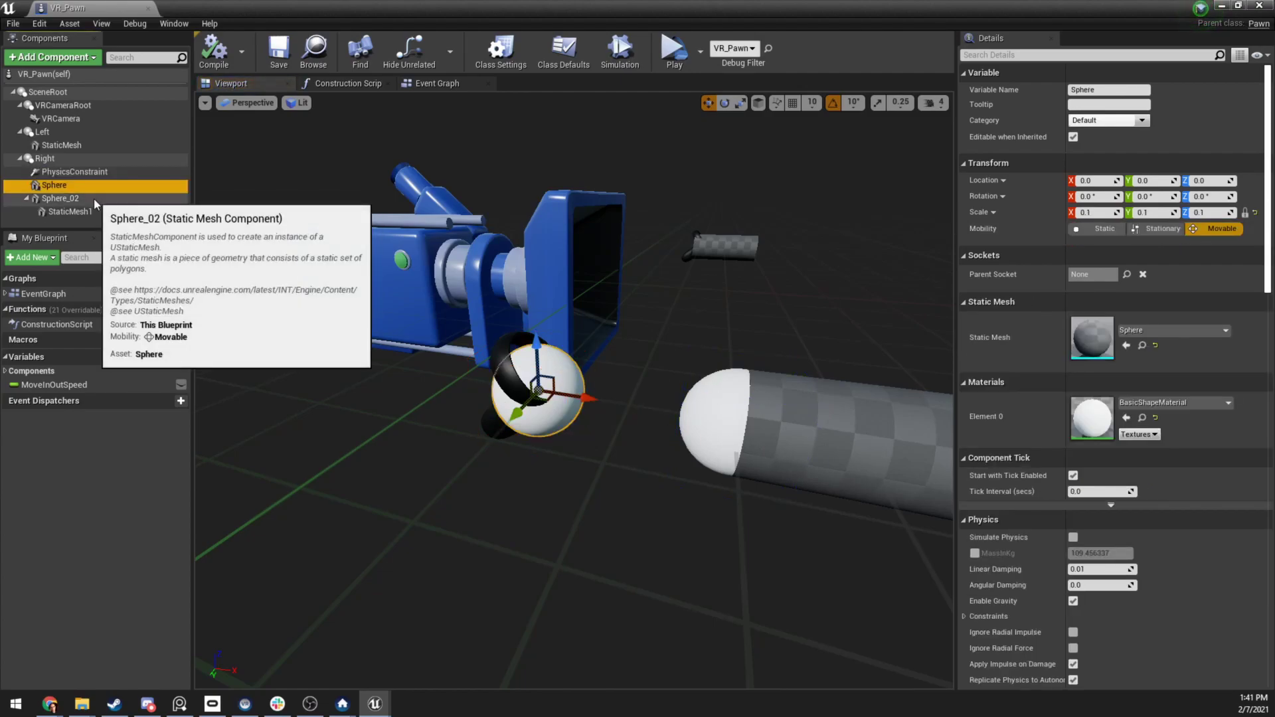
left_click(95, 199)
left_click(69, 211)
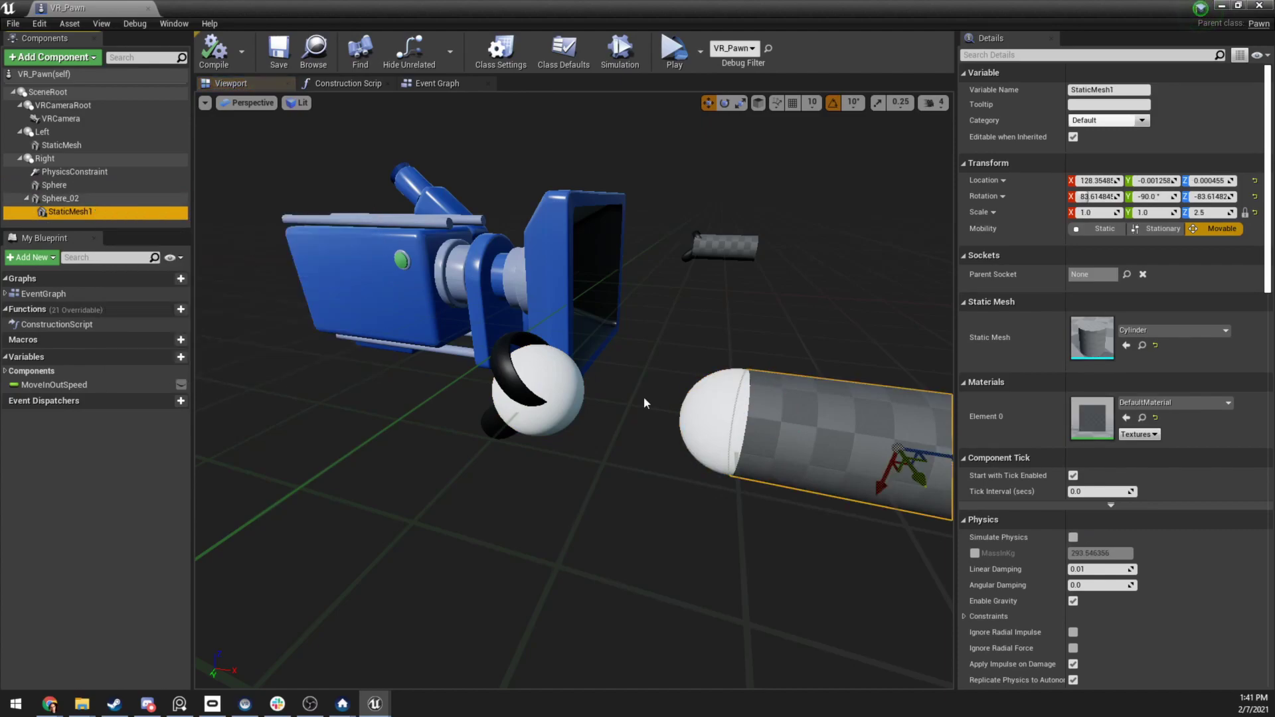
right_click_drag(769, 427, 790, 425)
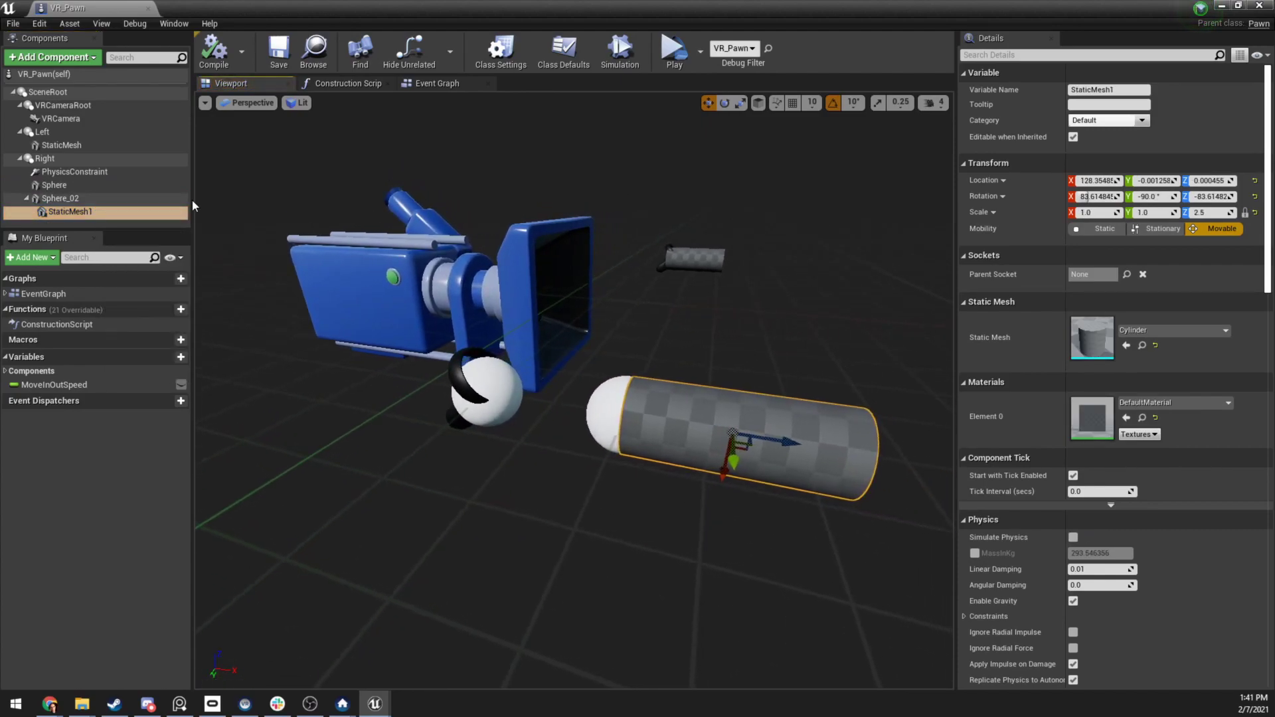
Reselect the PhysicsConstraint and scroll its Details down to the Angular Limits
left_click(123, 172)
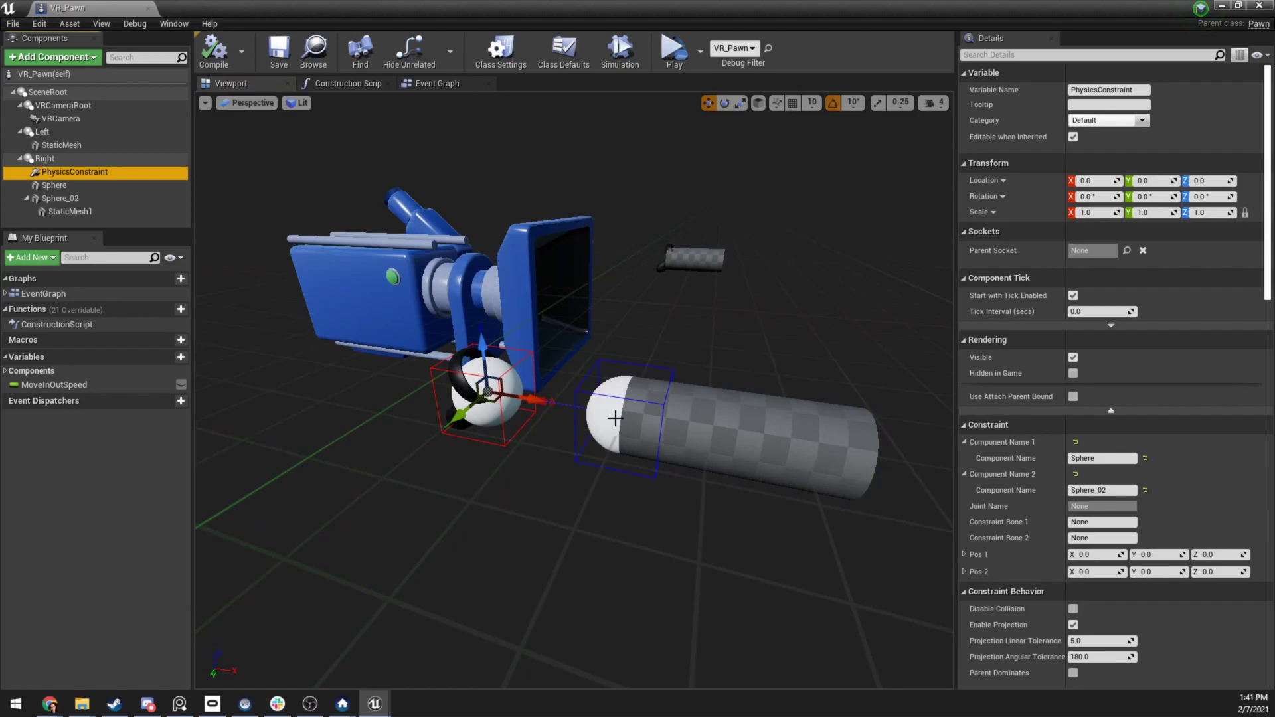
left_click(1115, 458)
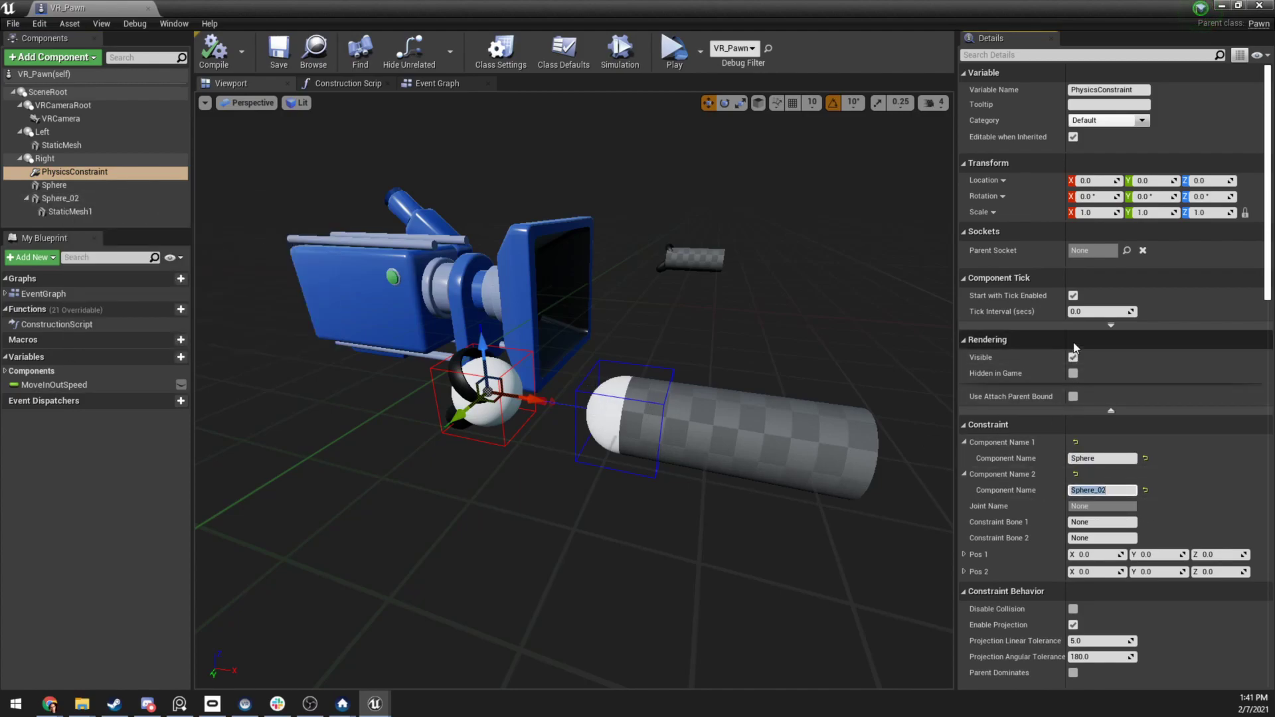
scroll(1074, 342, "down", 3)
scroll(1074, 343, "down", 4)
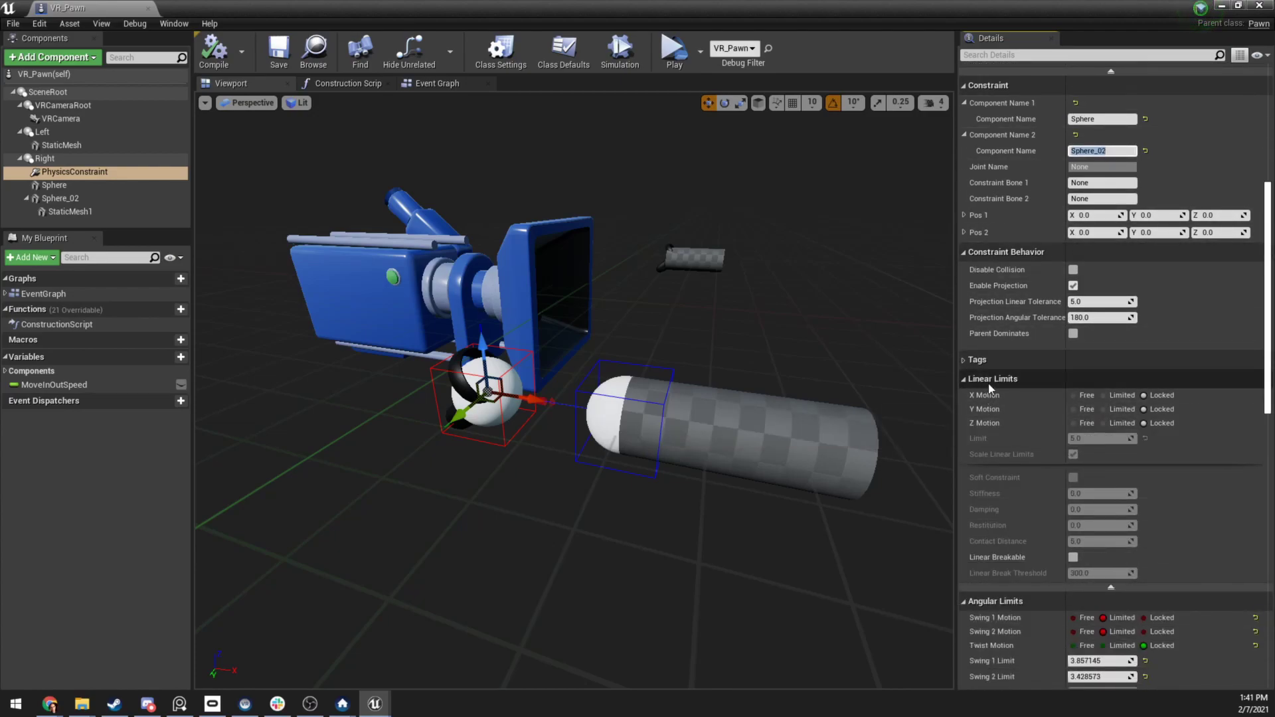
scroll(1133, 425, "down", 3)
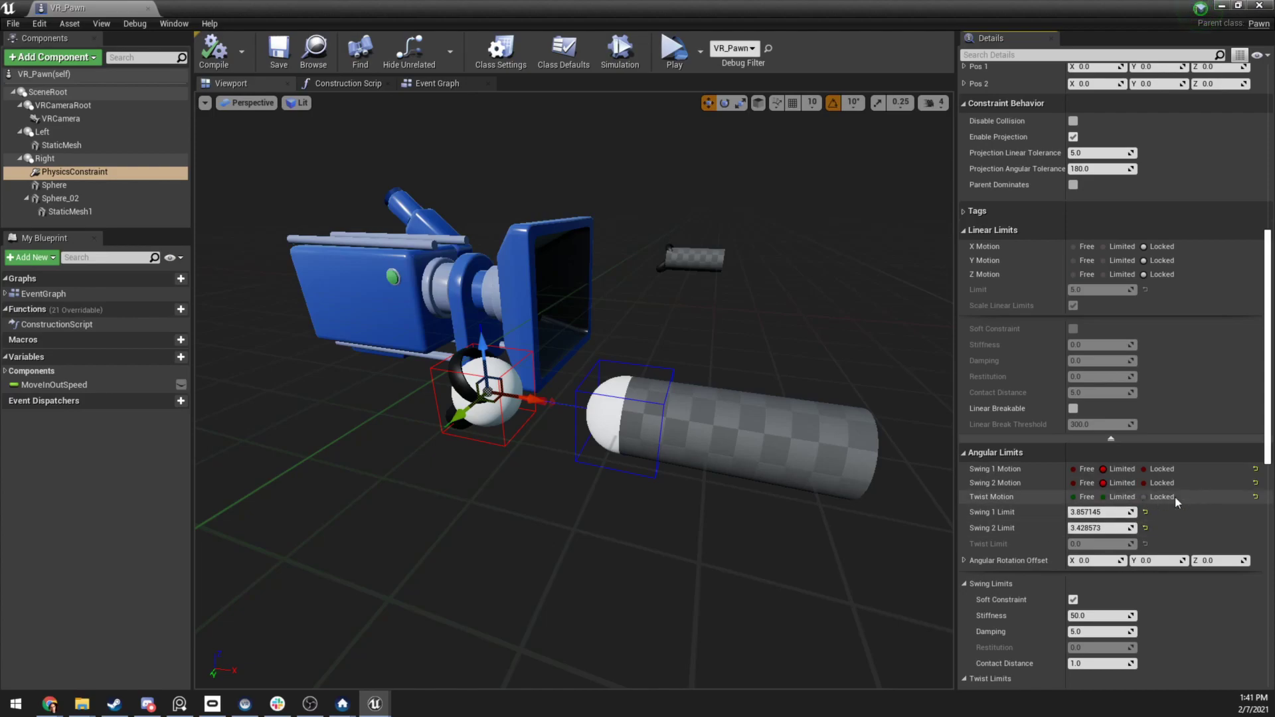
Set Twist Motion to Locked and Swing 2 Motion to Limited, then review the angular motors
left_click(1171, 500)
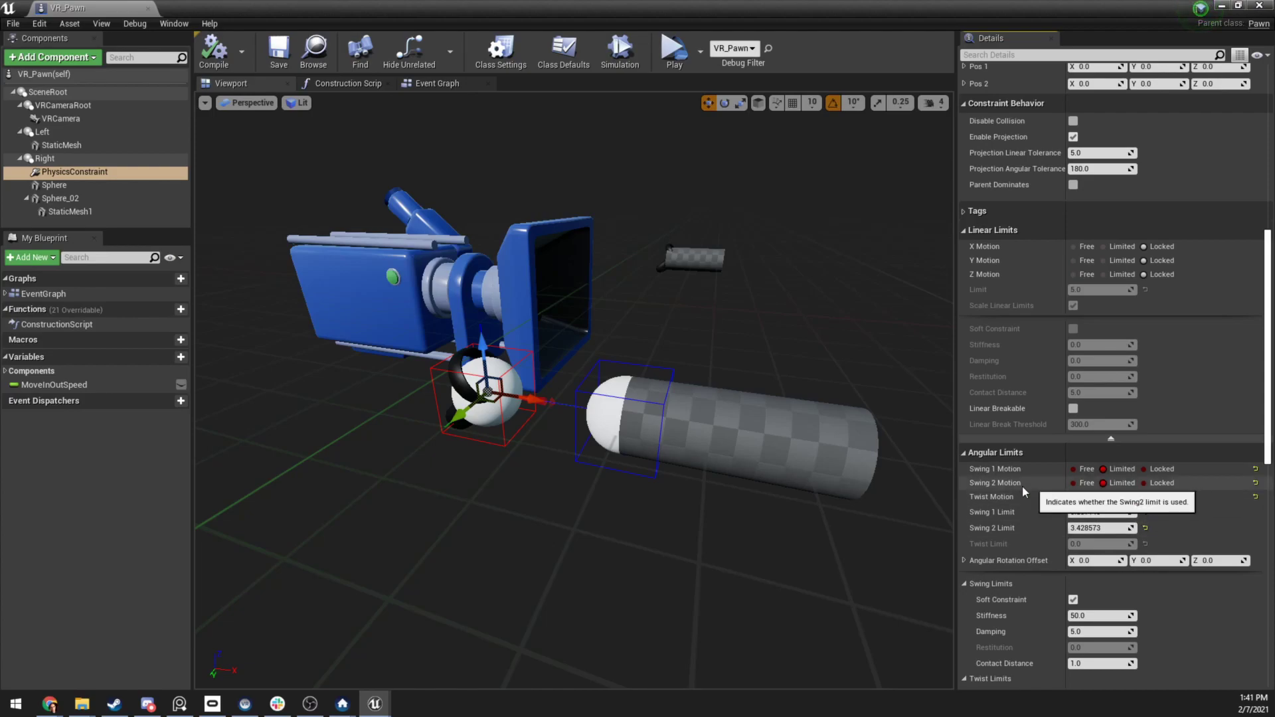
left_click(1115, 483)
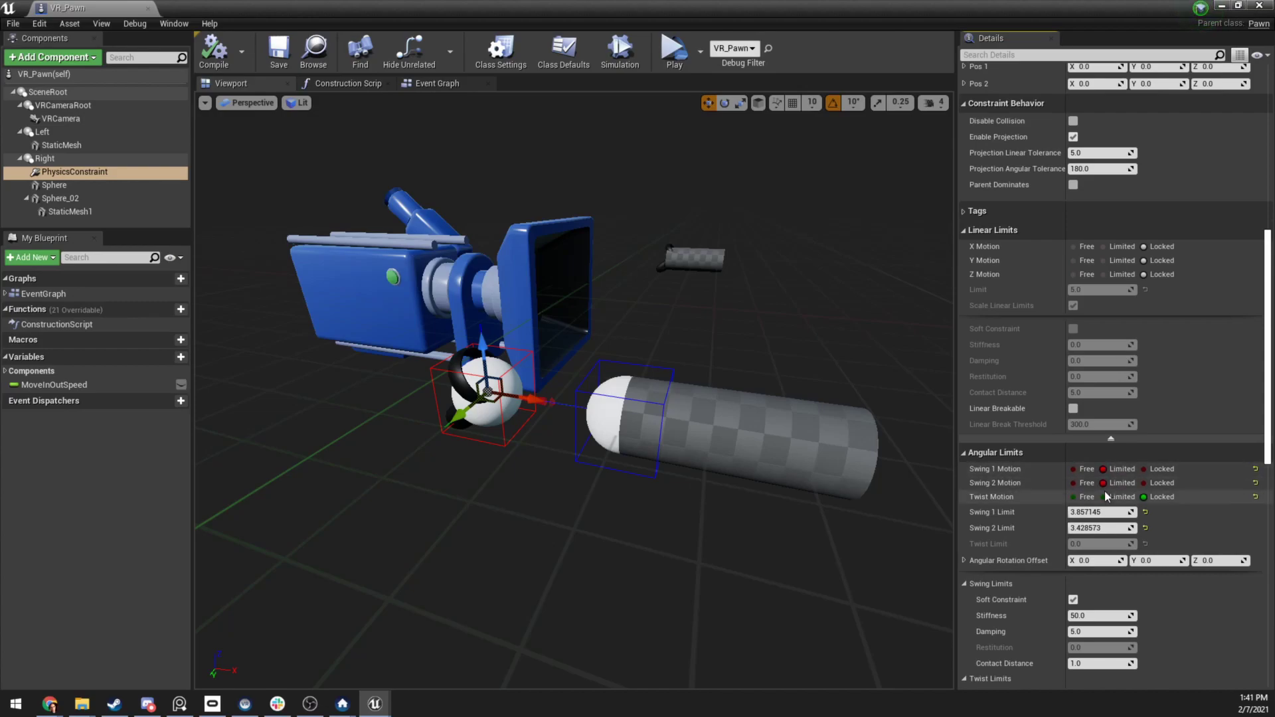
scroll(1010, 478, "down", 2)
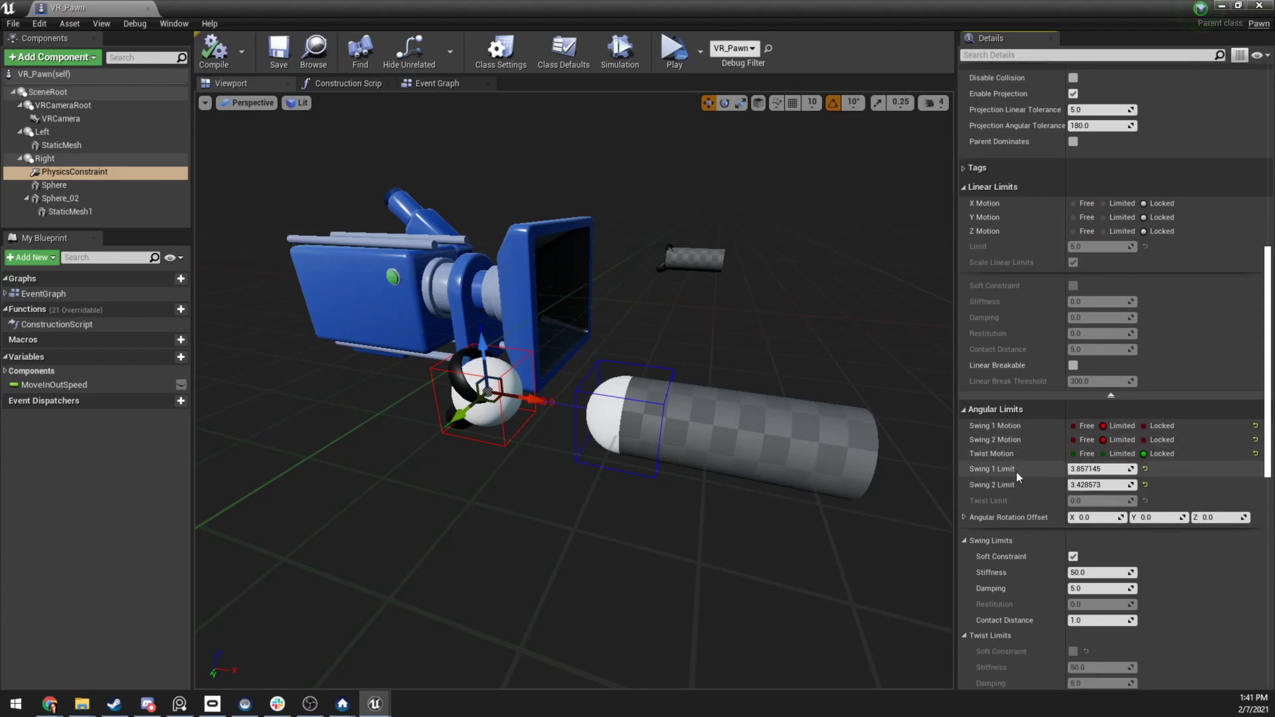
scroll(1032, 476, "down", 4)
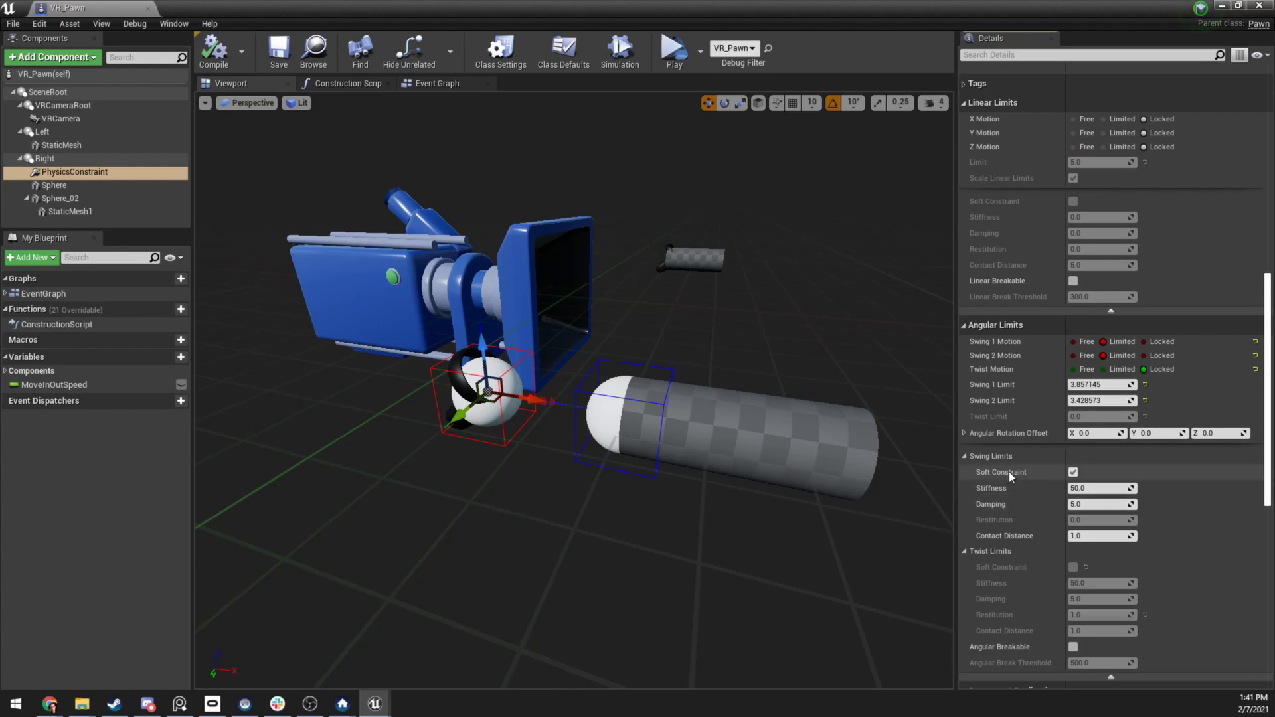
scroll(1035, 478, "down", 1)
scroll(1035, 478, "down", 15)
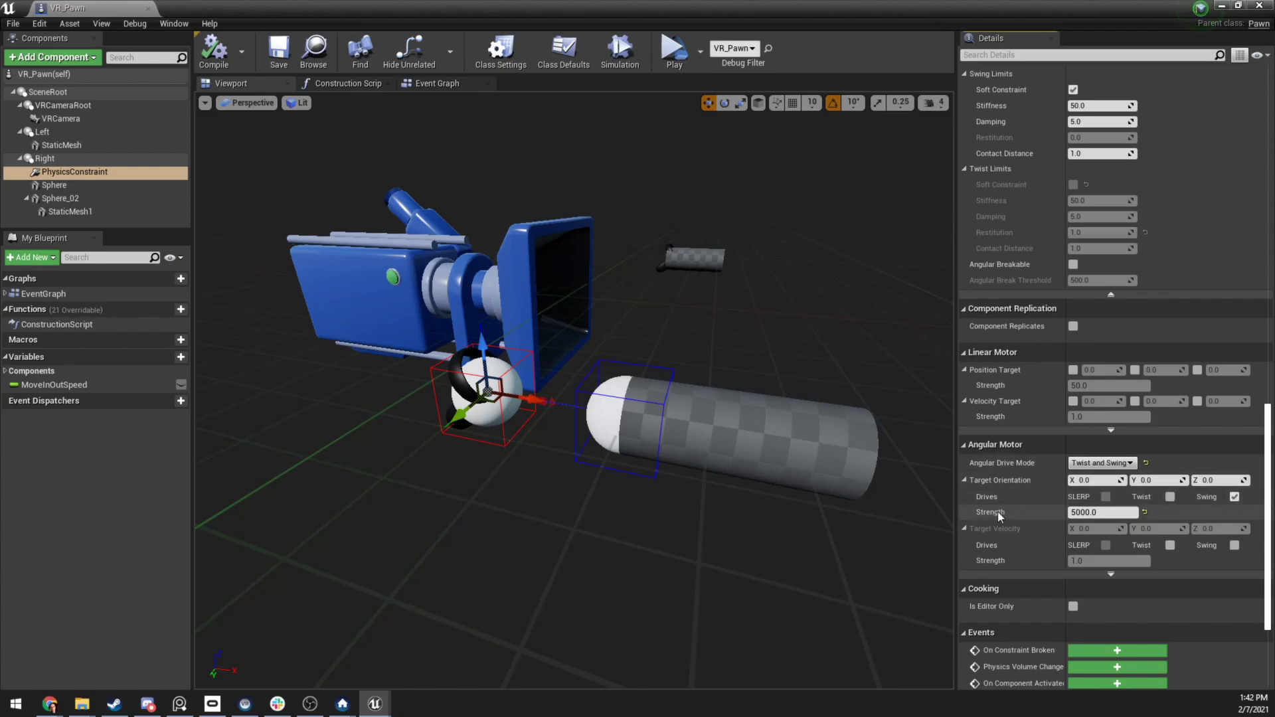
scroll(1000, 517, "down", 3)
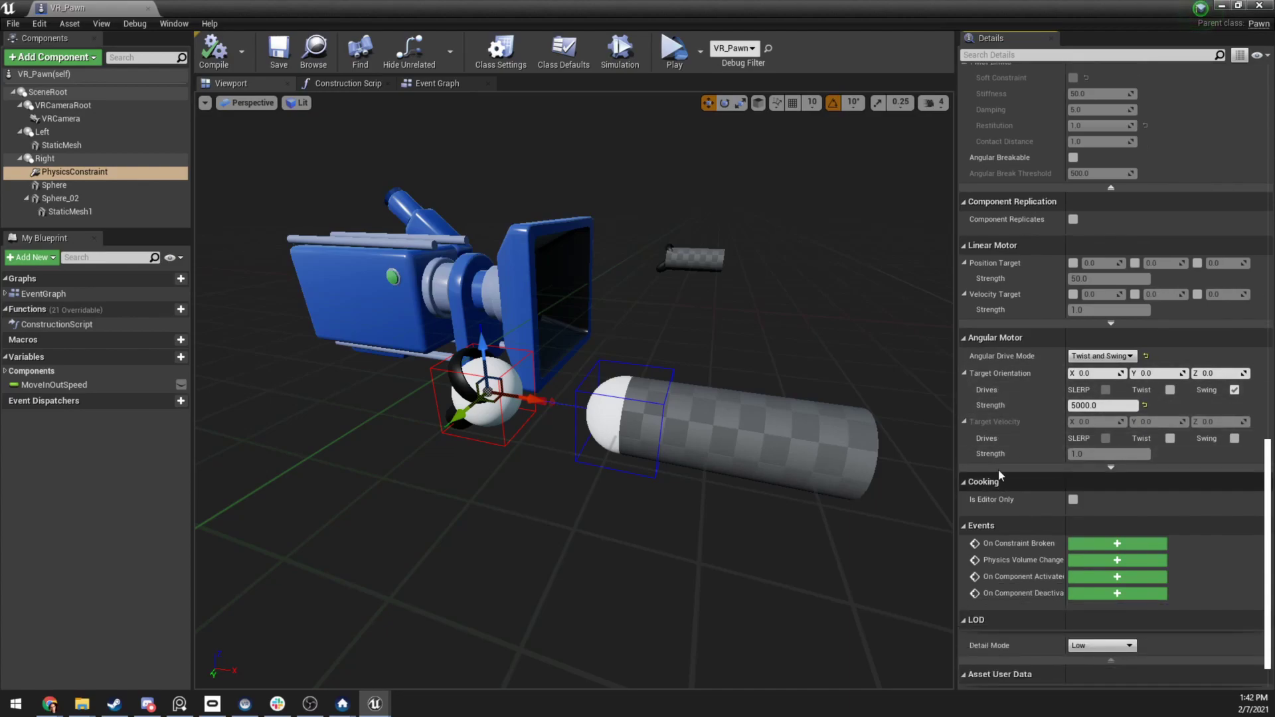
left_click(435, 83)
right_click_drag(636, 297, 541, 222)
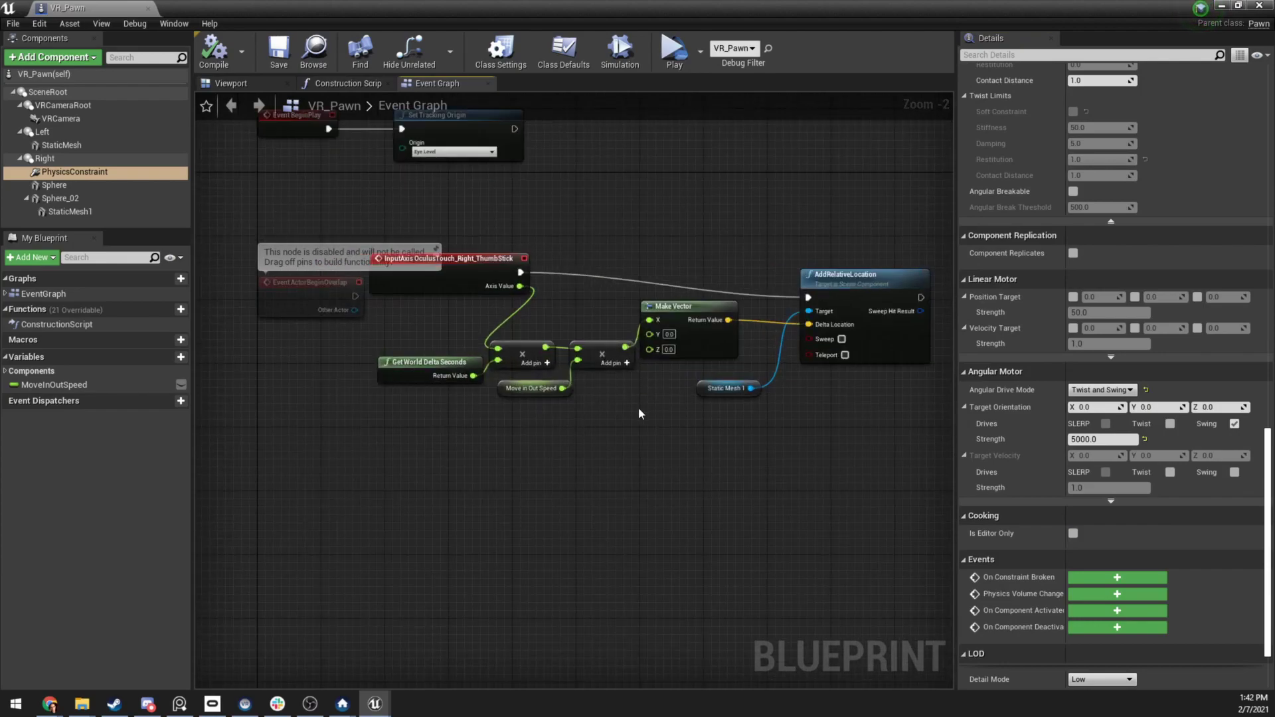
right_click_drag(640, 413, 596, 438)
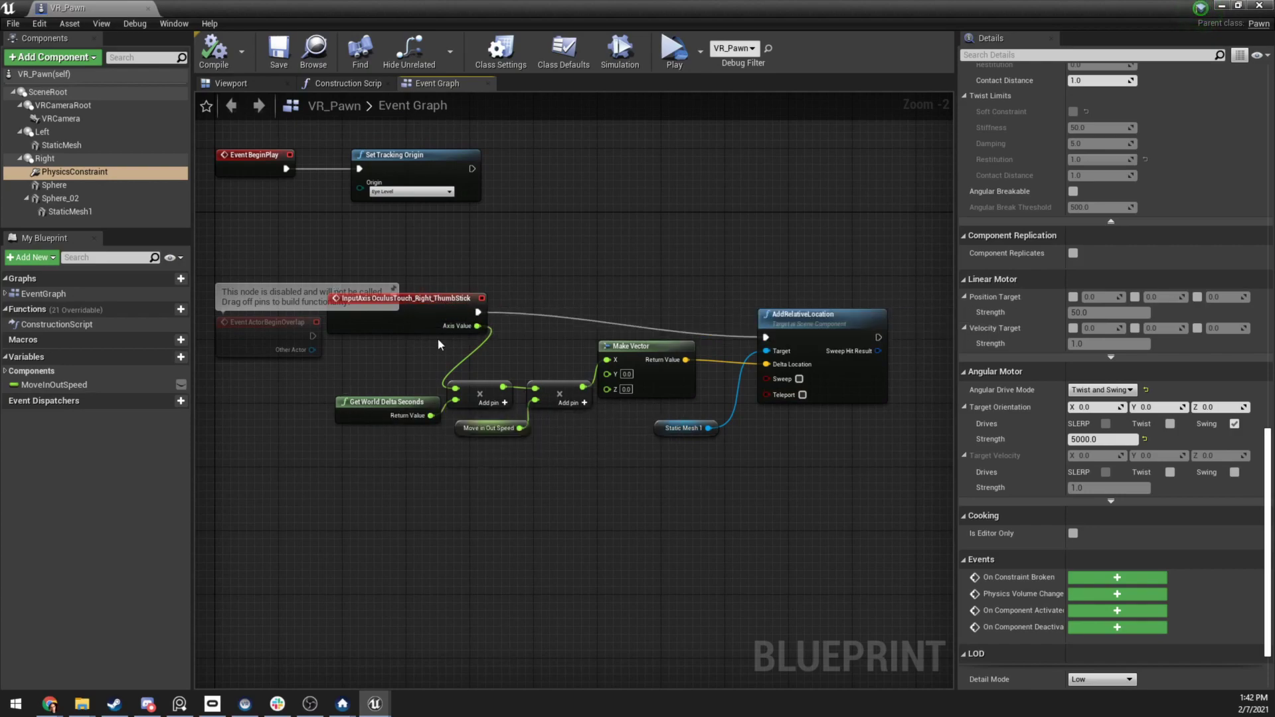
left_click(230, 83)
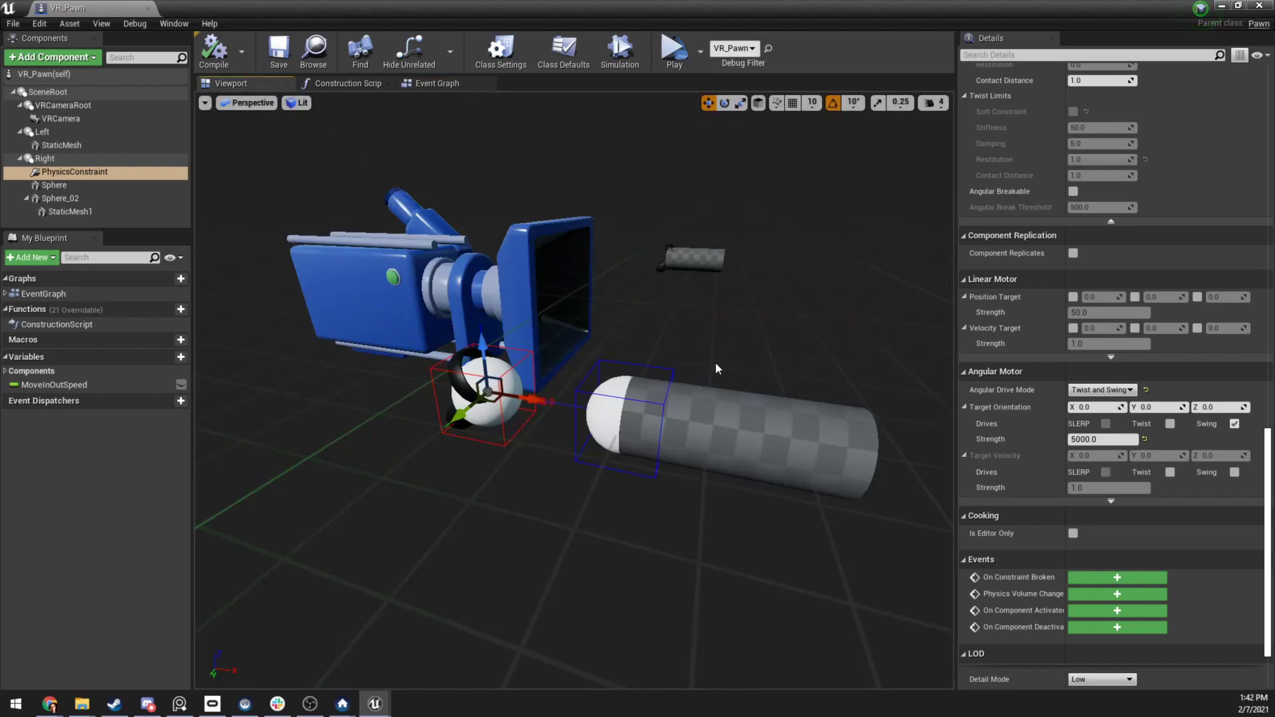
Move Sphere_02 and its cylinder along X onto the right-hand Sphere, then inspect cylinder StaticMesh1
mouse_move(438, 120)
right_mouse_down()
mouse_move(412, 139)
mouse_move(439, 124)
right_mouse_up()
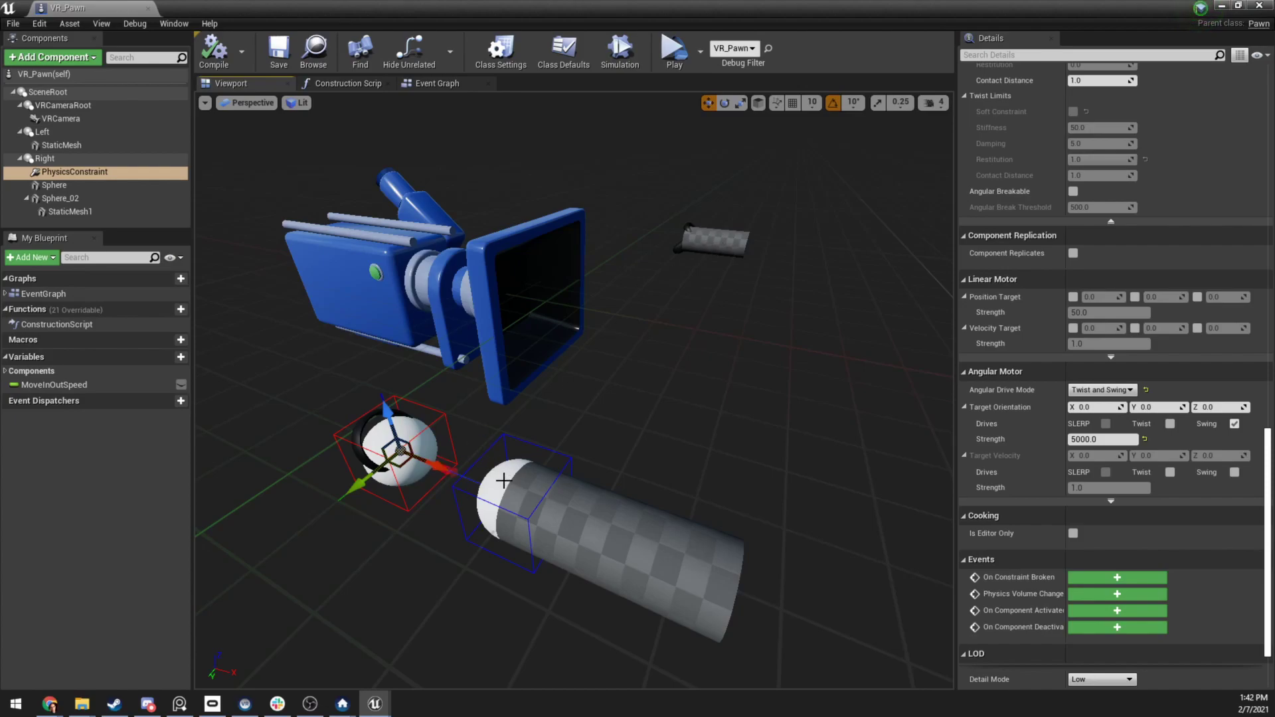
left_click(486, 468)
right_click_drag(486, 467, 524, 464)
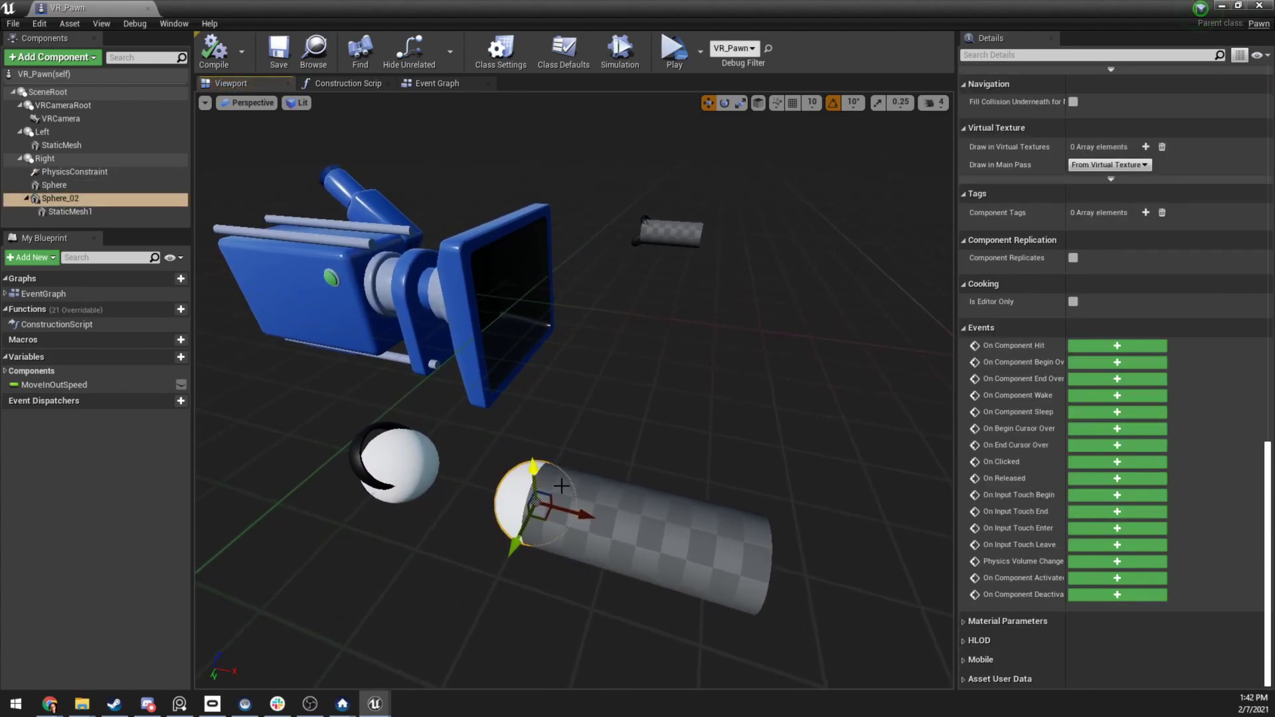
left_click_drag(591, 514, 468, 479)
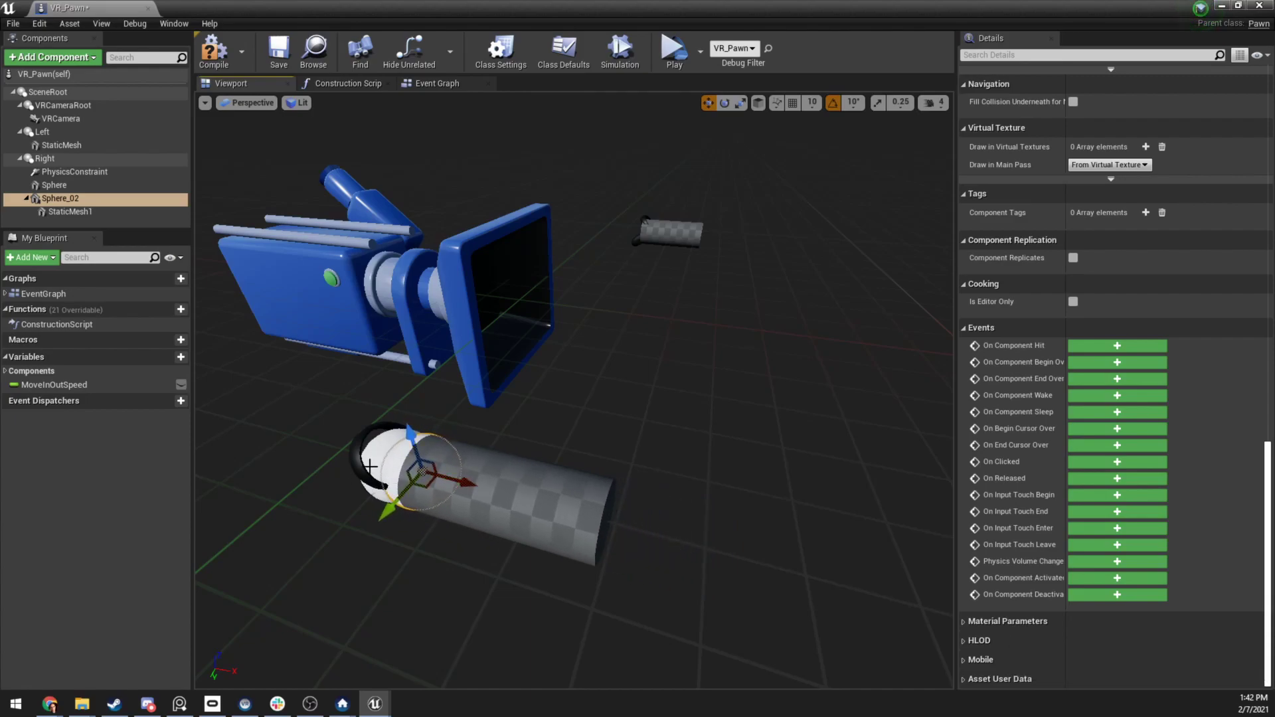
right_click_drag(376, 461, 478, 485)
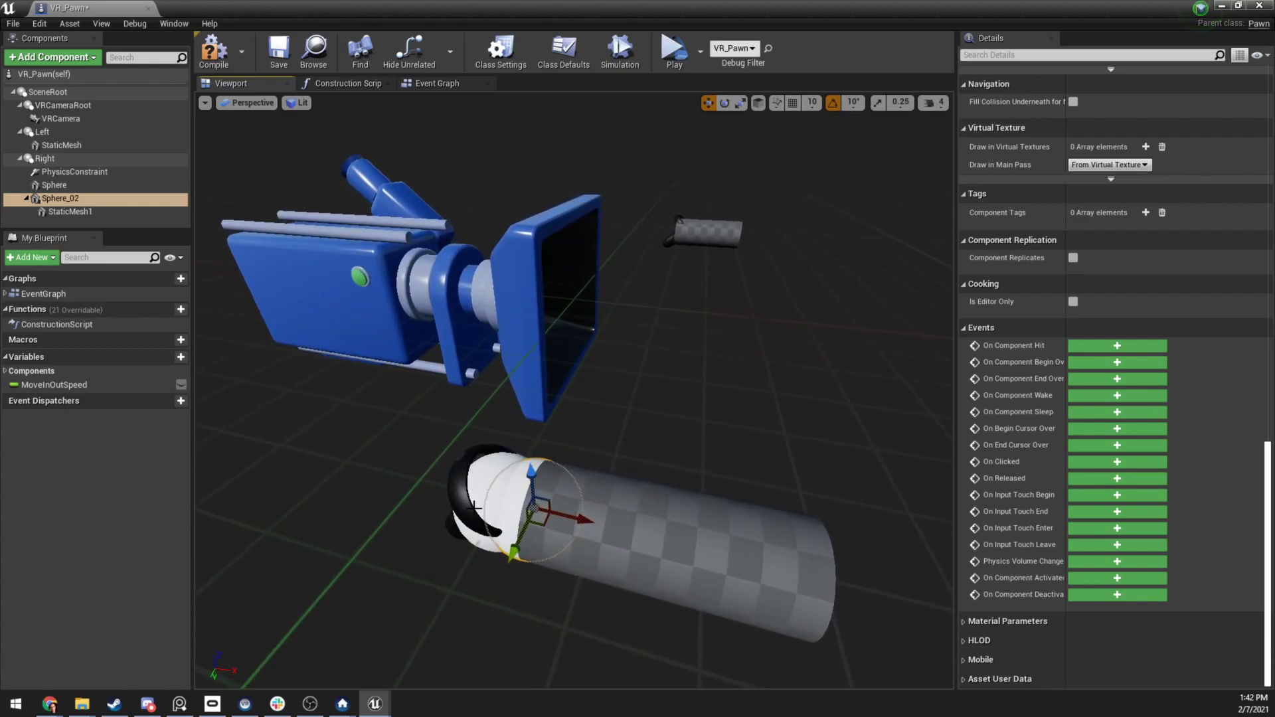
left_click(671, 516)
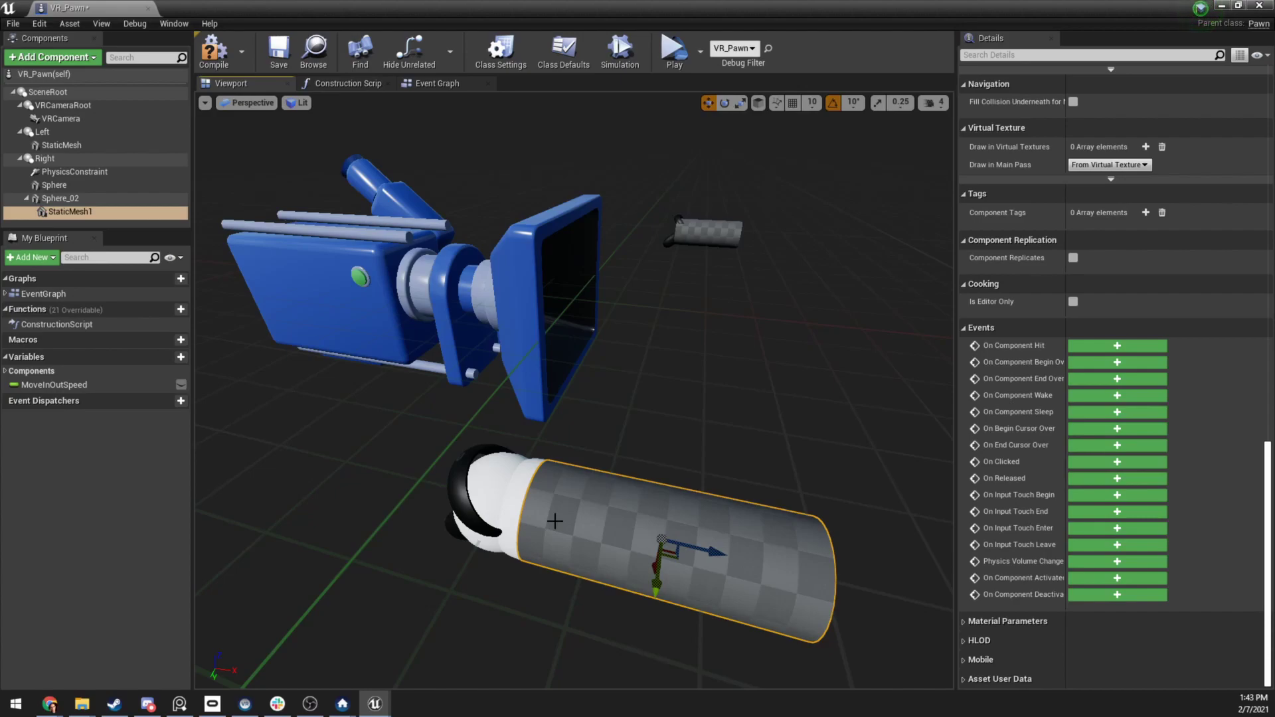
right_click_drag(670, 516, 584, 514)
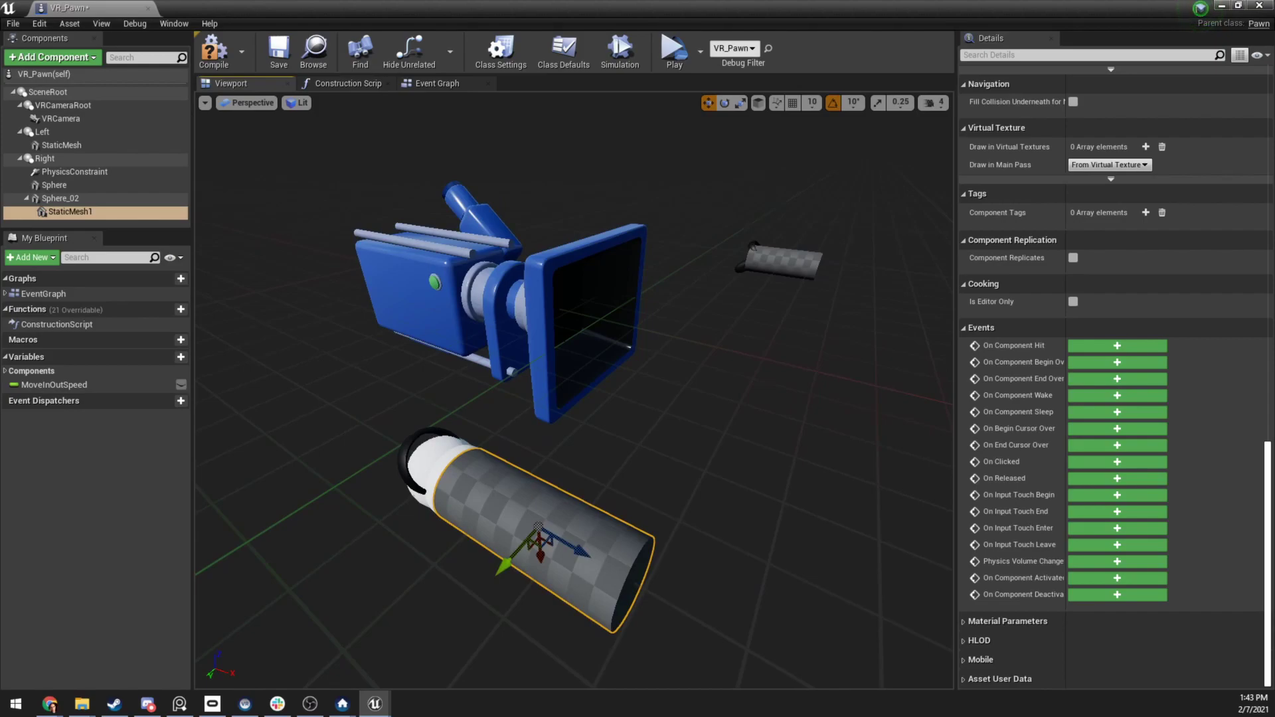